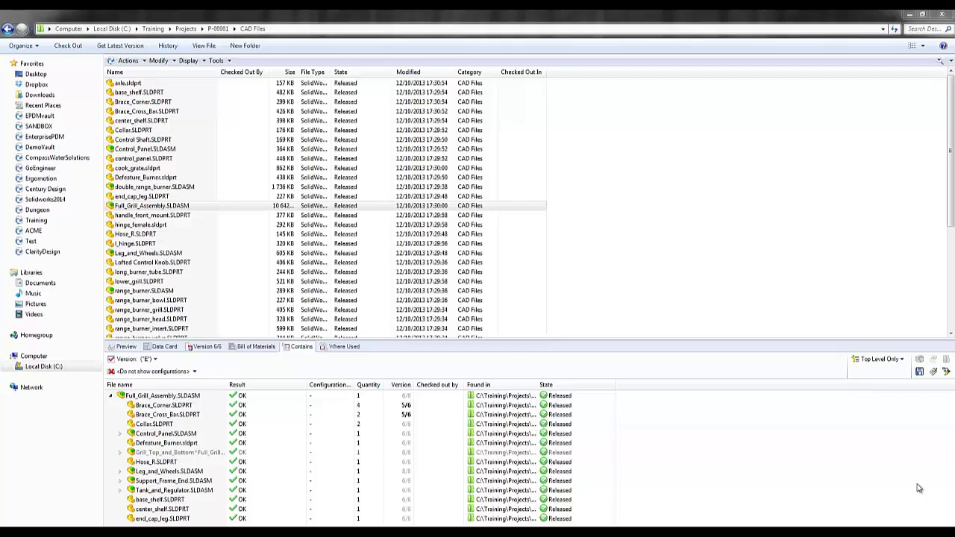
# Start a New Release state change on Full_Grill_Assembly
pyautogui.click(183, 207)
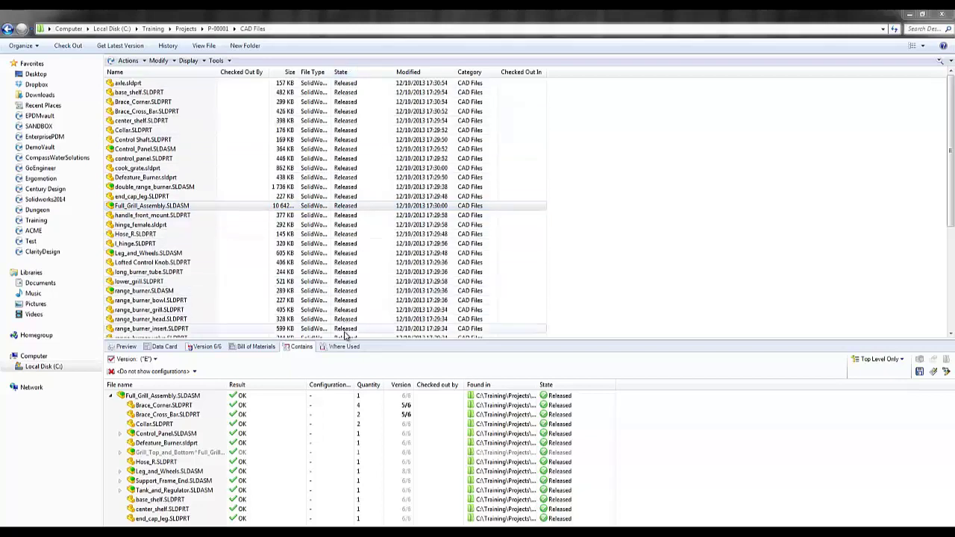
pyautogui.click(172, 208)
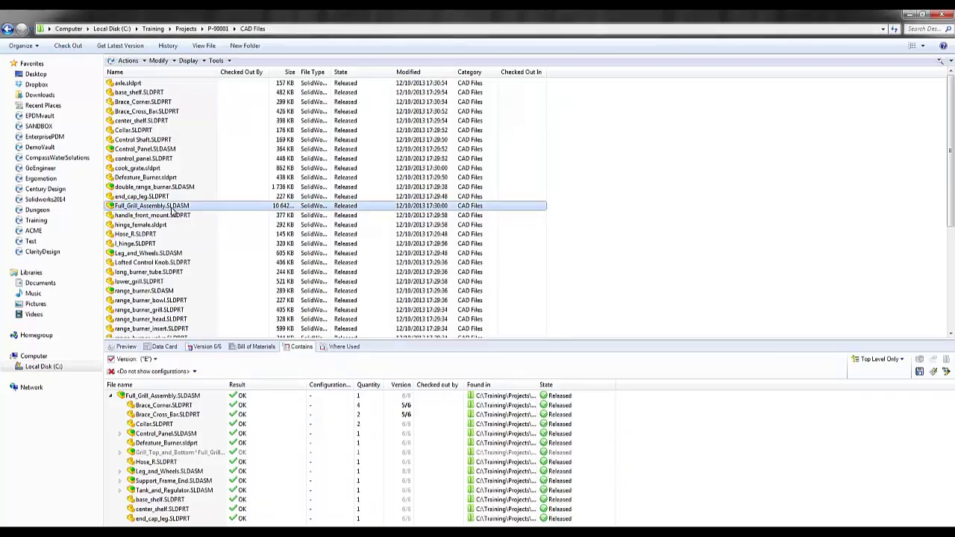
pyautogui.rightClick(171, 211)
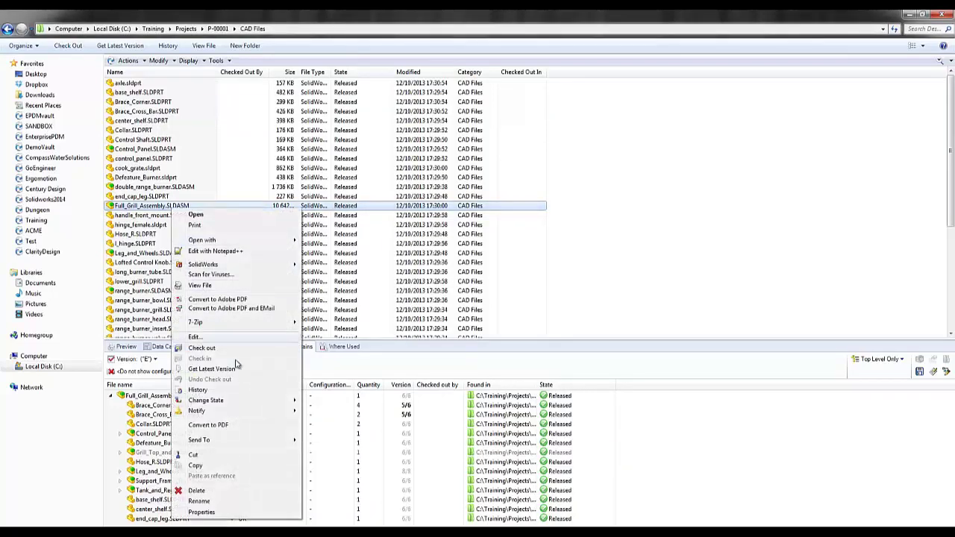
pyautogui.moveTo(273, 401)
pyautogui.click(333, 401)
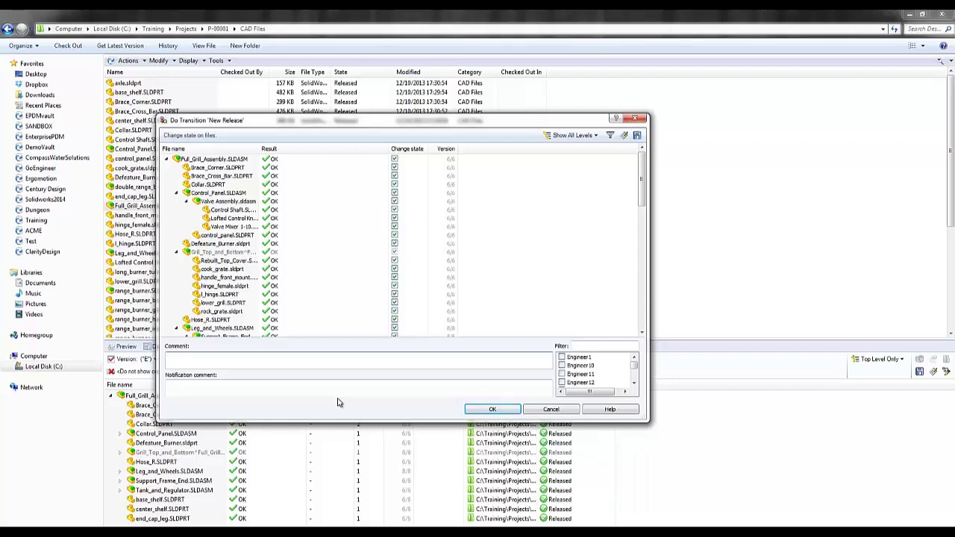
# Enter comment ECO#23432 and notification 'Please make changes per tpecified.', notify Engineer2, and confirm
pyautogui.write('ECO#23432')
pyautogui.press('Tab')
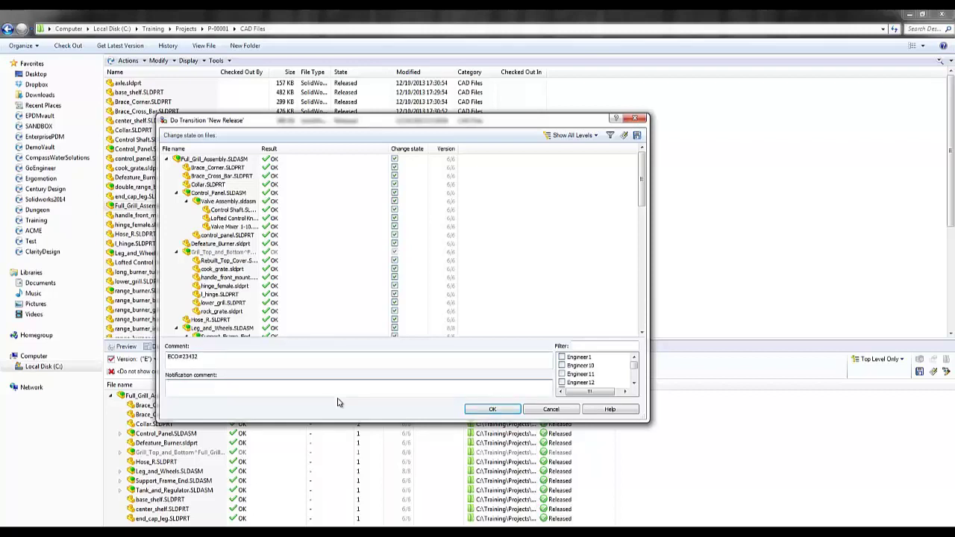
pyautogui.write('Please make changes per t')
pyautogui.write('pecified.')
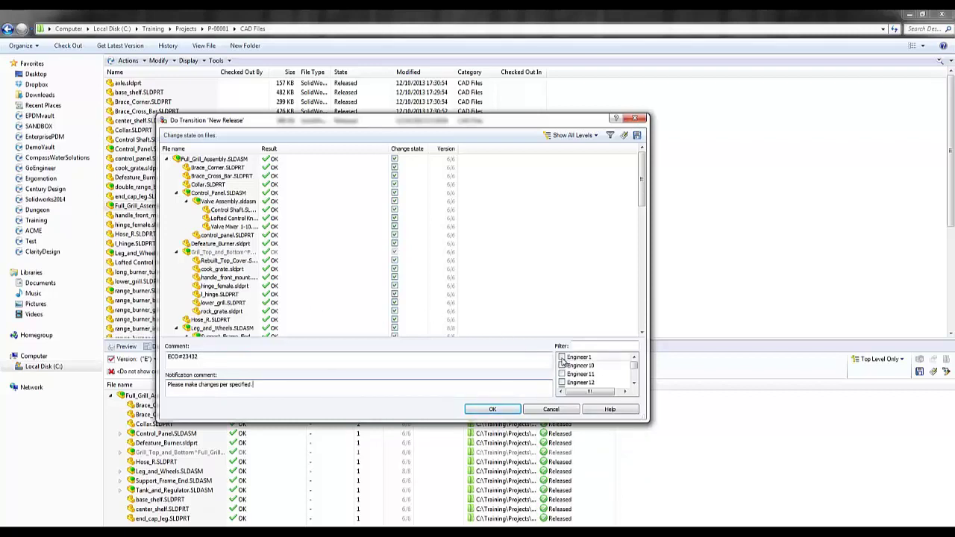
pyautogui.click(634, 384)
pyautogui.click(634, 383)
pyautogui.click(634, 384)
pyautogui.click(634, 383)
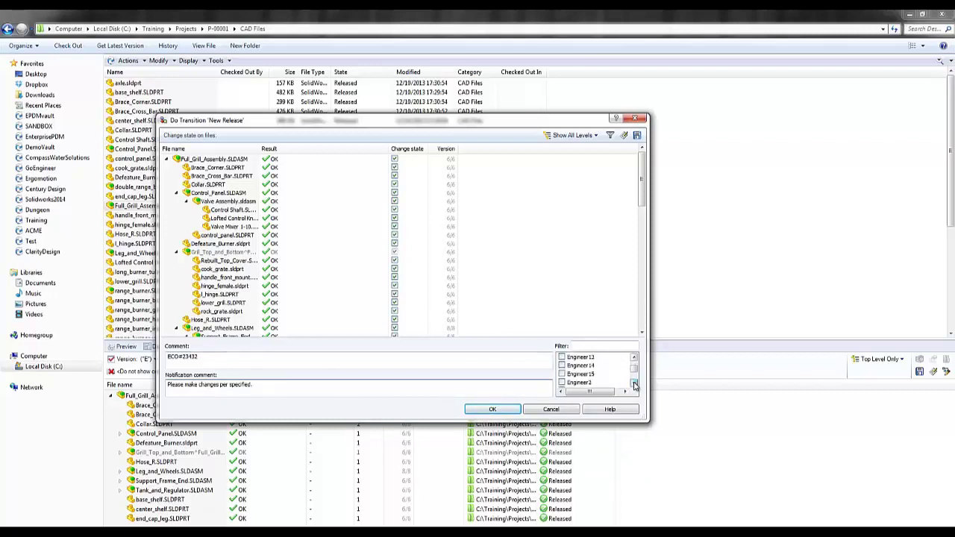
pyautogui.click(634, 383)
pyautogui.click(562, 366)
pyautogui.click(492, 411)
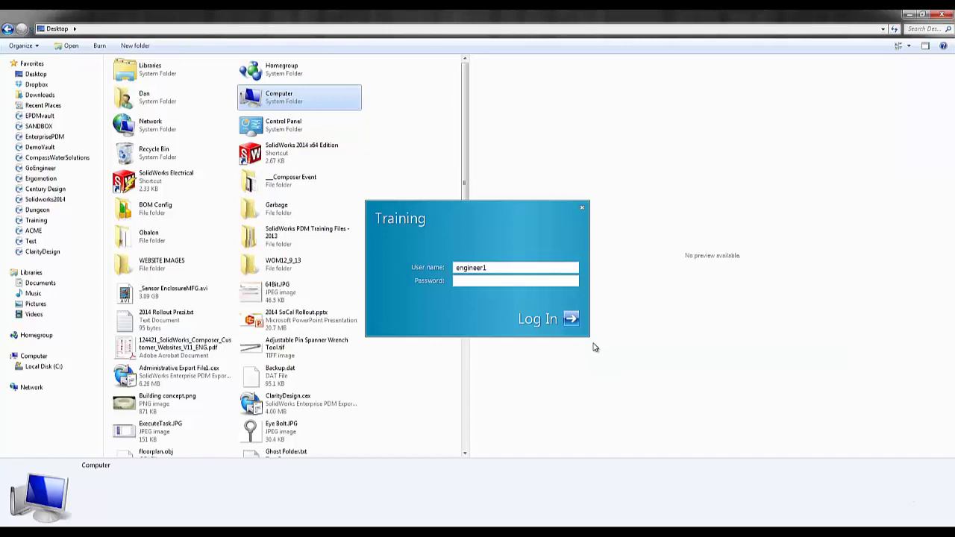
# Log in to the Training vault and open the P-00001 CAD Files state-change notification
pyautogui.click(570, 319)
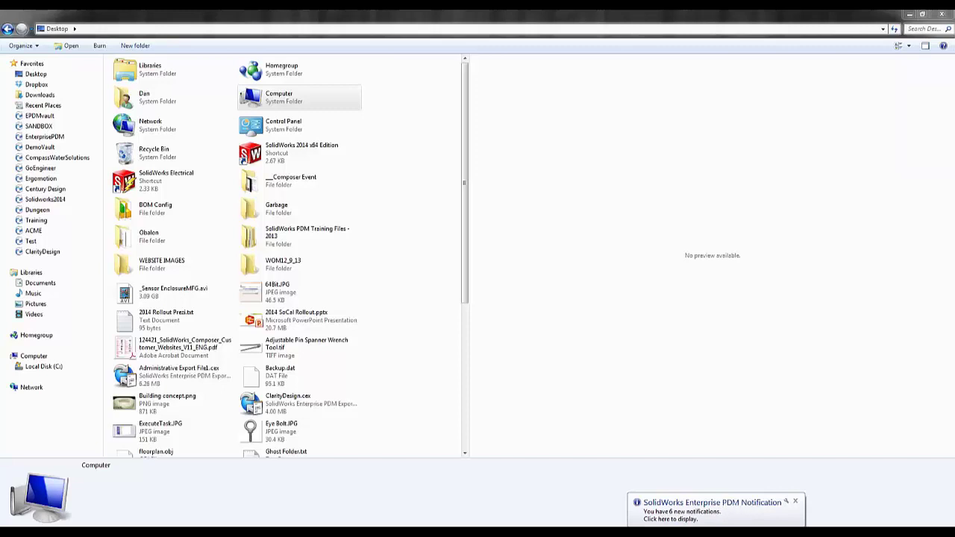
pyautogui.click(737, 521)
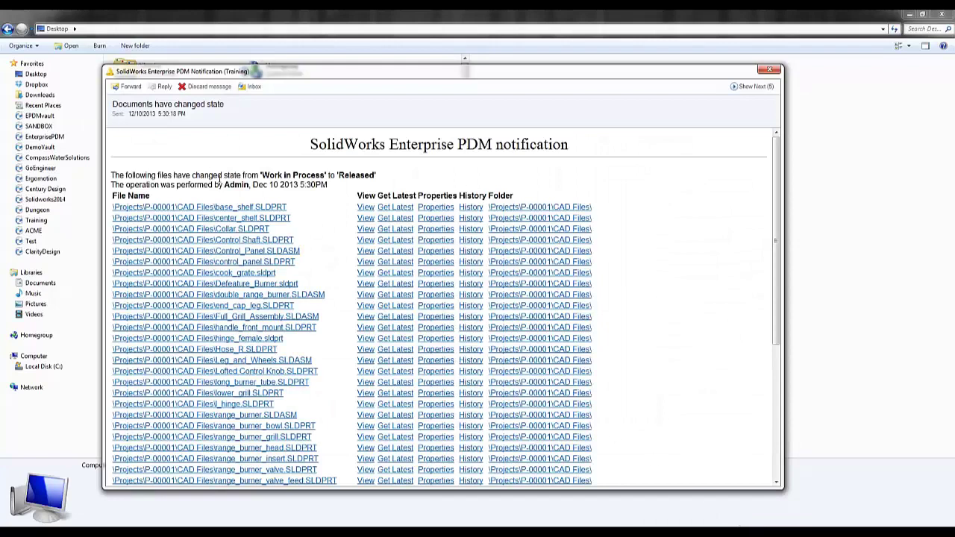
# Close the notification and follow the Inbox folder link to P-00001 CAD Files
pyautogui.click(255, 91)
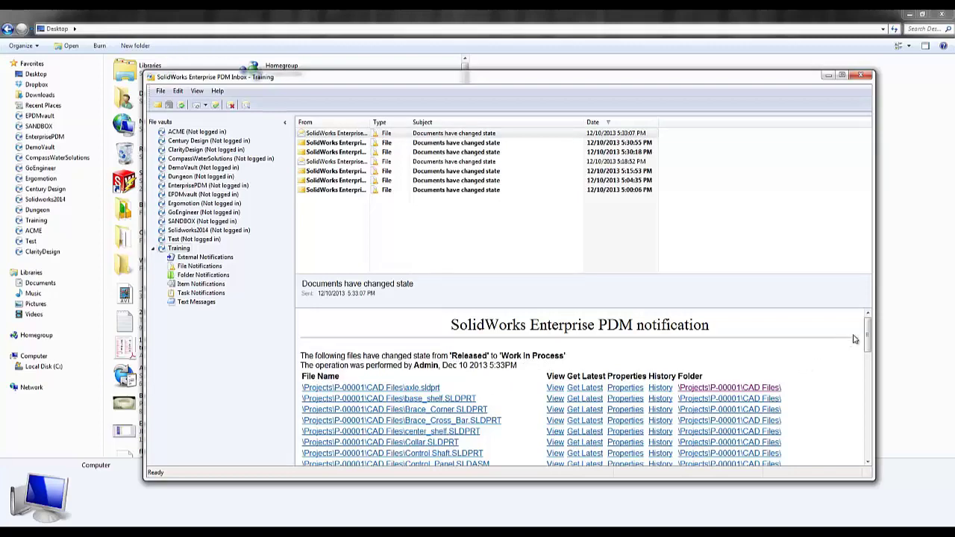
pyautogui.moveTo(867, 336); pyautogui.dragTo(868, 355)
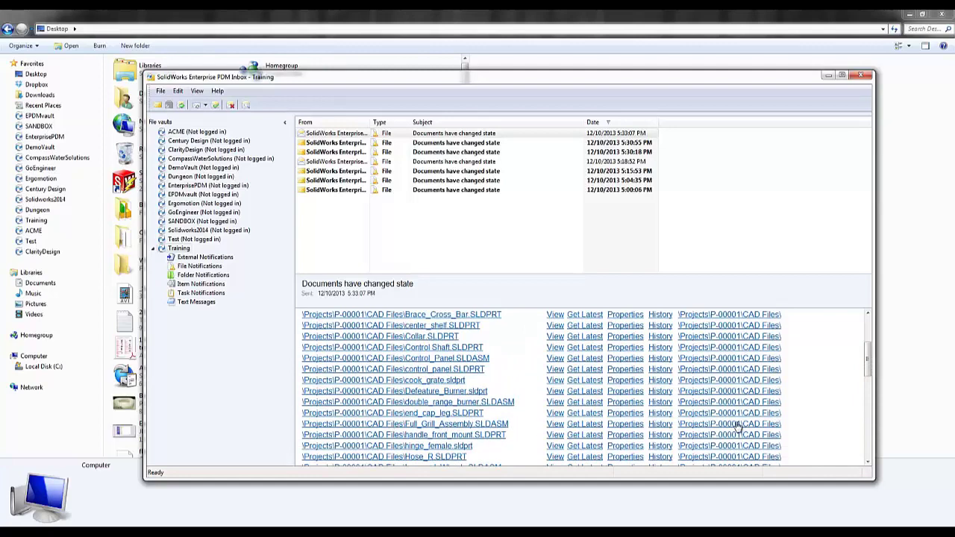
pyautogui.click(749, 425)
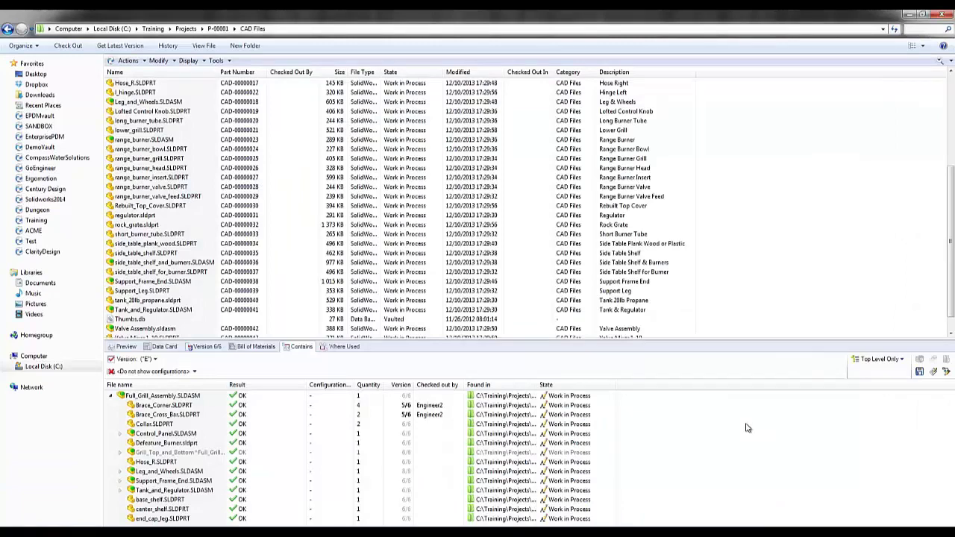
# Check that Engineer2 holds Brace_Corner and Brace_Cross_Bar, then open Full_Grill_Assembly.SLDASM
pyautogui.moveTo(951, 262); pyautogui.dragTo(950, 164)
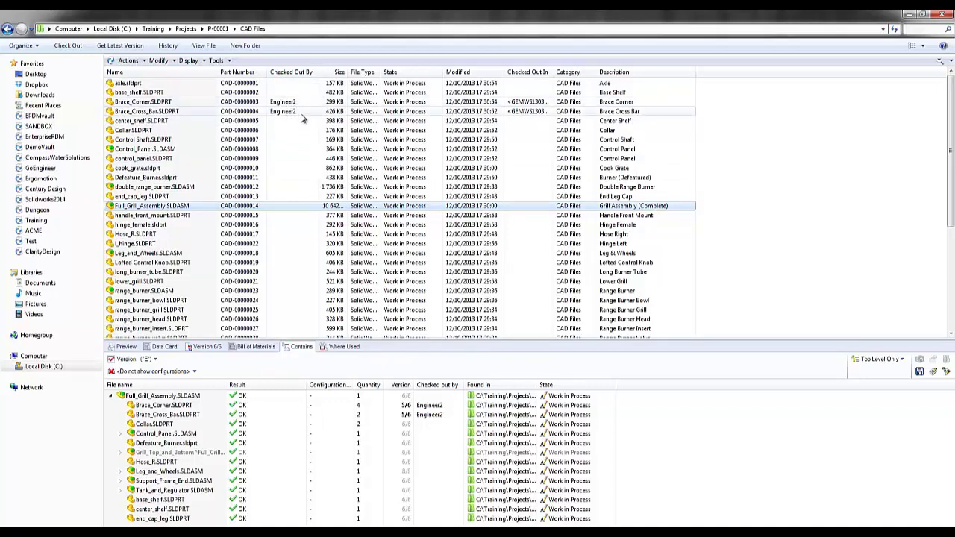
pyautogui.moveTo(302, 118)
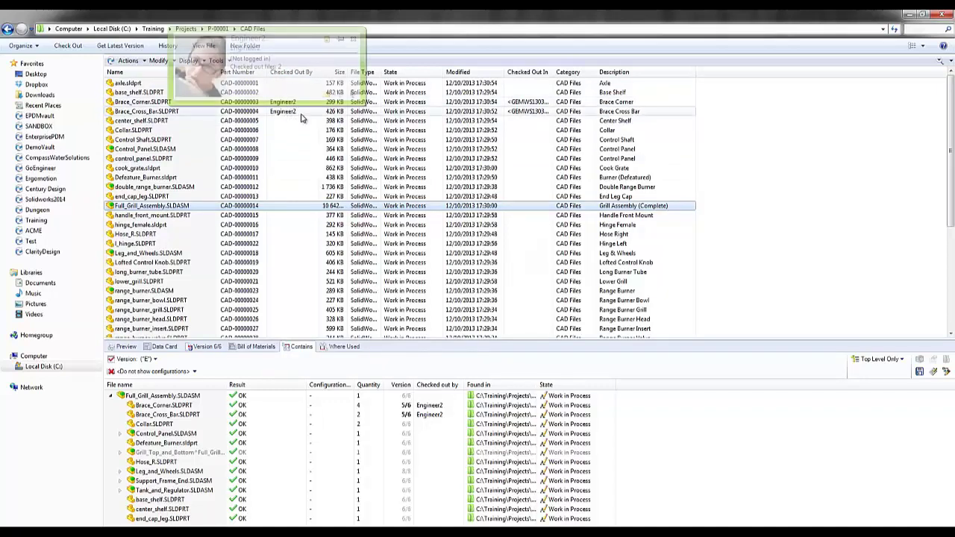
pyautogui.doubleClick(156, 206)
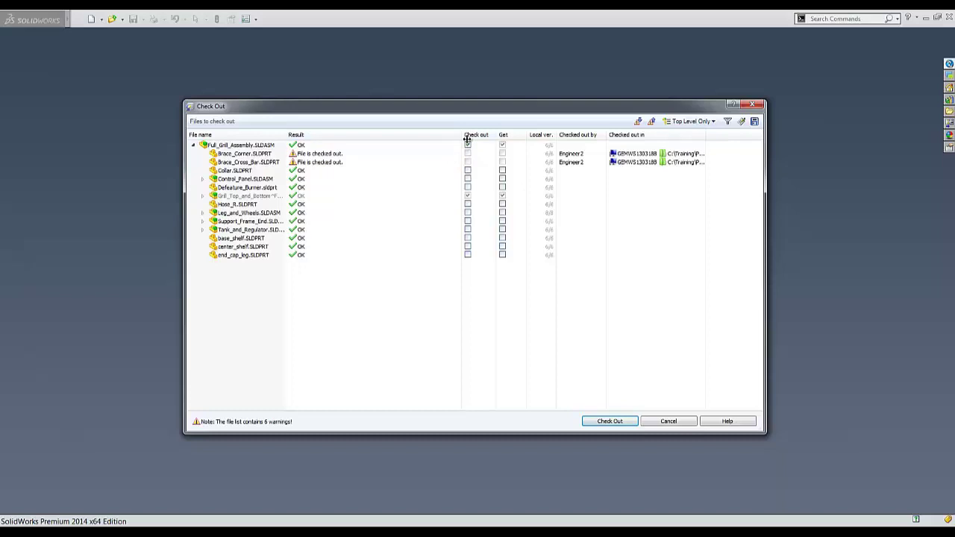
# Check out Full_Grill_Assembly.SLDASM so the grill model opens in SolidWorks
pyautogui.click(609, 424)
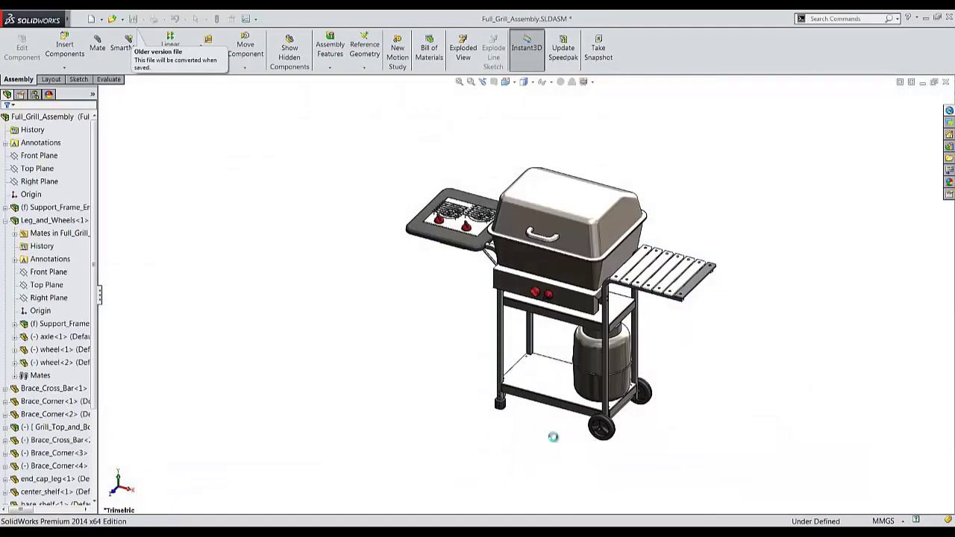
# Show vault file details beside the model, widen the file name column, and reposition the grill
pyautogui.keyDown('ctrl'); pyautogui.moveTo(669, 426); pyautogui.dragTo(448, 414, button='middle'); pyautogui.keyUp('ctrl')
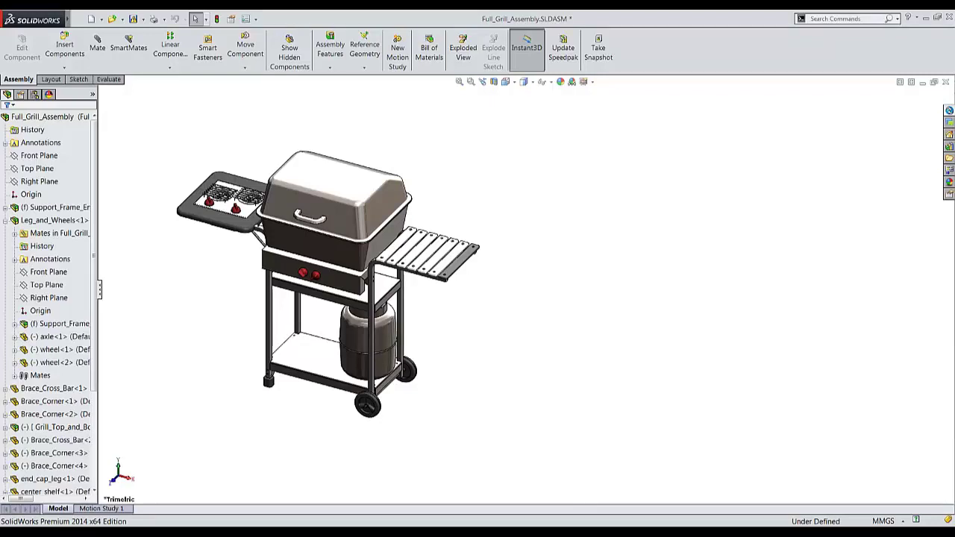
pyautogui.click(949, 112)
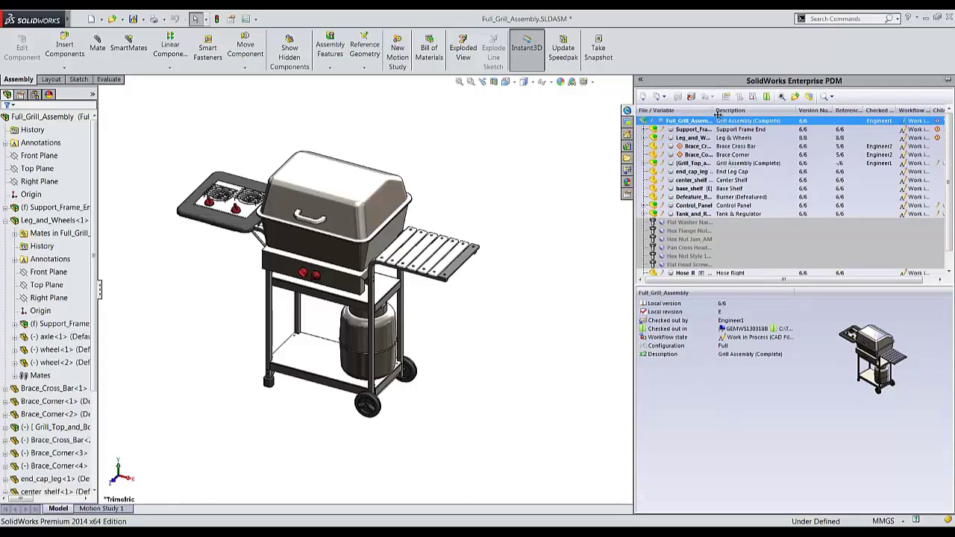
pyautogui.moveTo(718, 112); pyautogui.dragTo(739, 111)
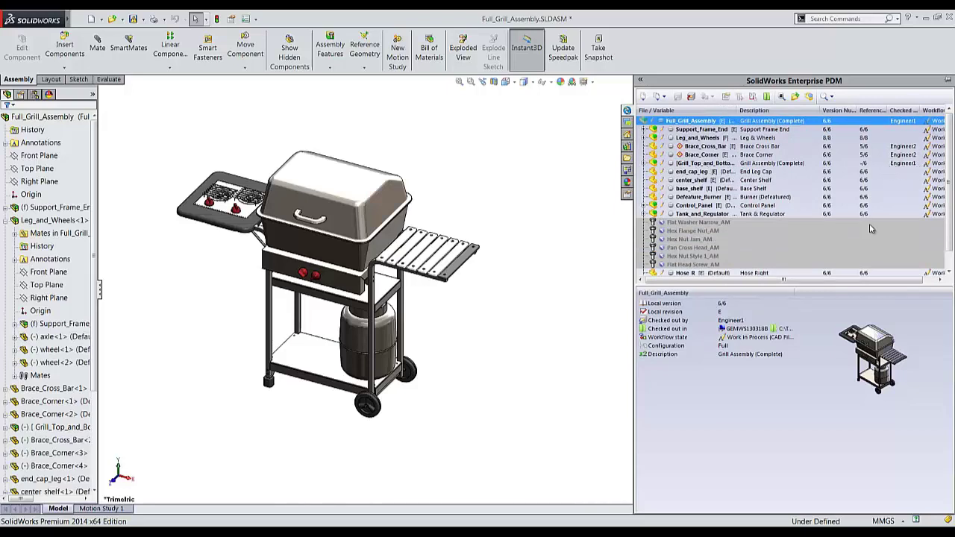
pyautogui.moveTo(883, 281); pyautogui.dragTo(910, 281)
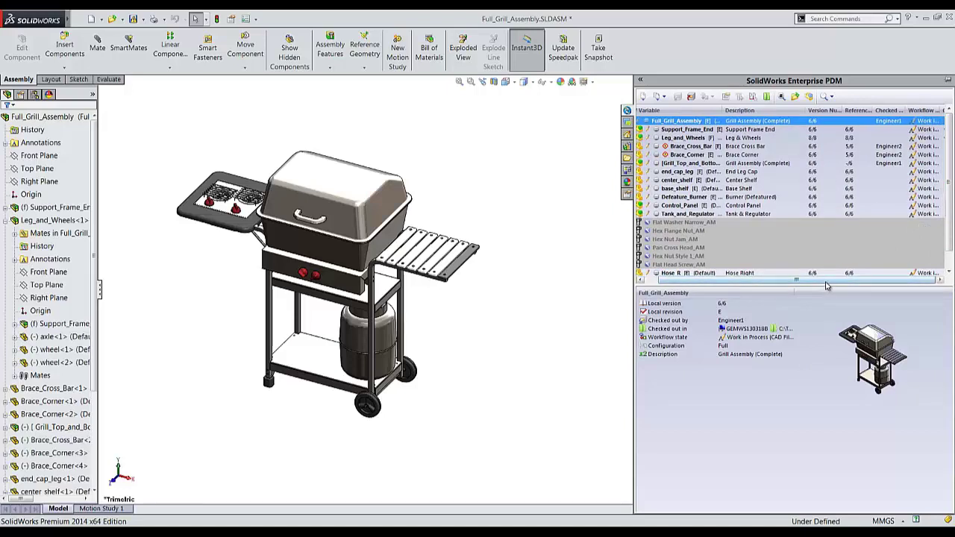
pyautogui.hscroll(-1, 814, 285)
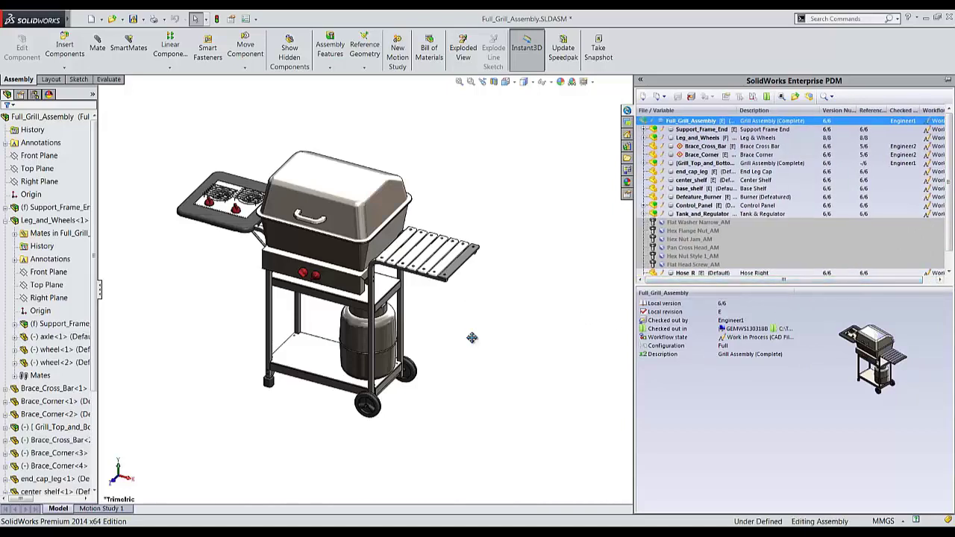
pyautogui.keyDown('ctrl'); pyautogui.moveTo(472, 338); pyautogui.dragTo(505, 353, button='middle'); pyautogui.keyUp('ctrl')
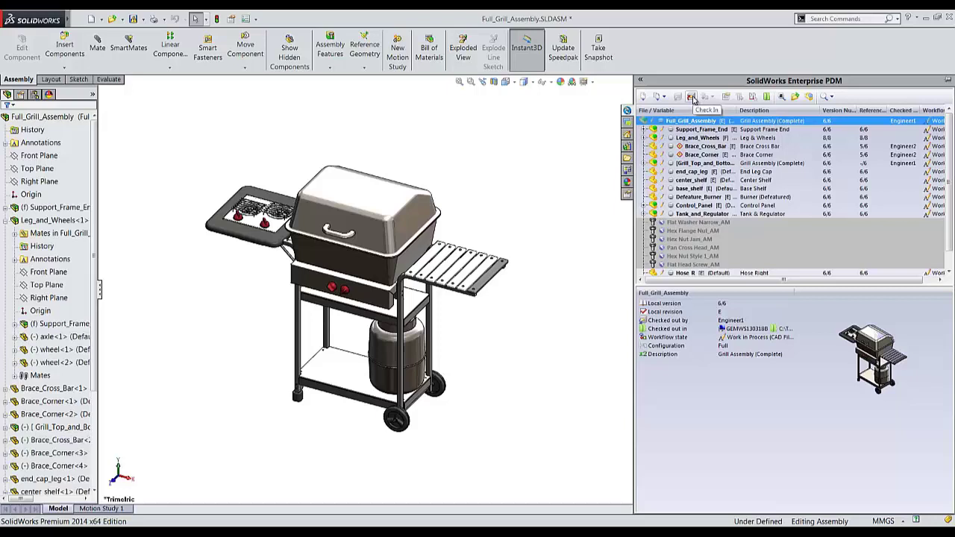
# Select Control_Panel among the components in the PDM pane and check it out with its references
pyautogui.click(694, 181)
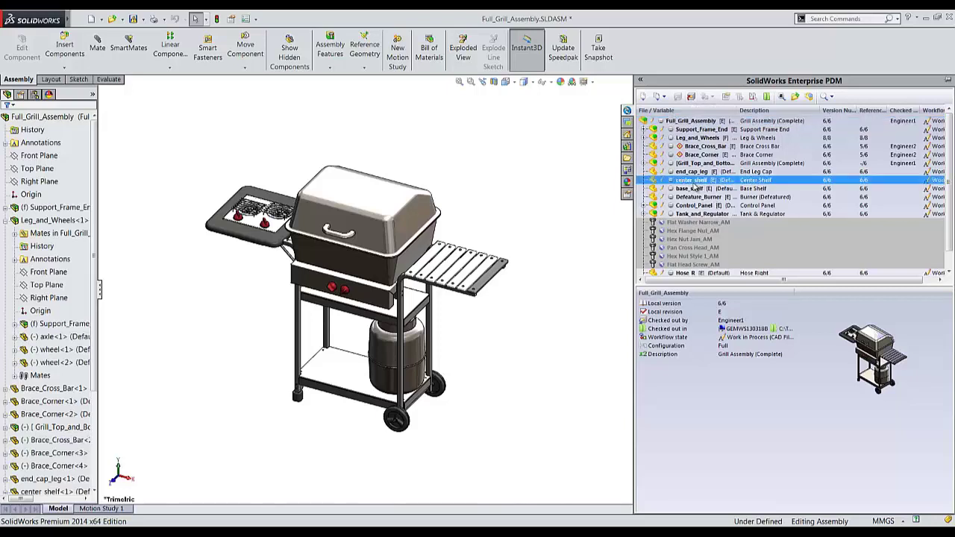
pyautogui.click(696, 189)
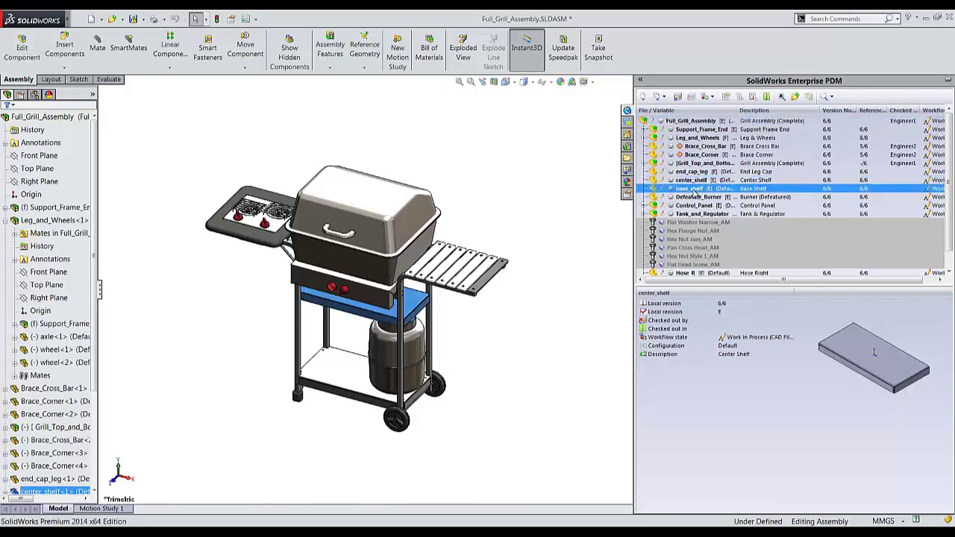
pyautogui.click(699, 197)
pyautogui.click(698, 206)
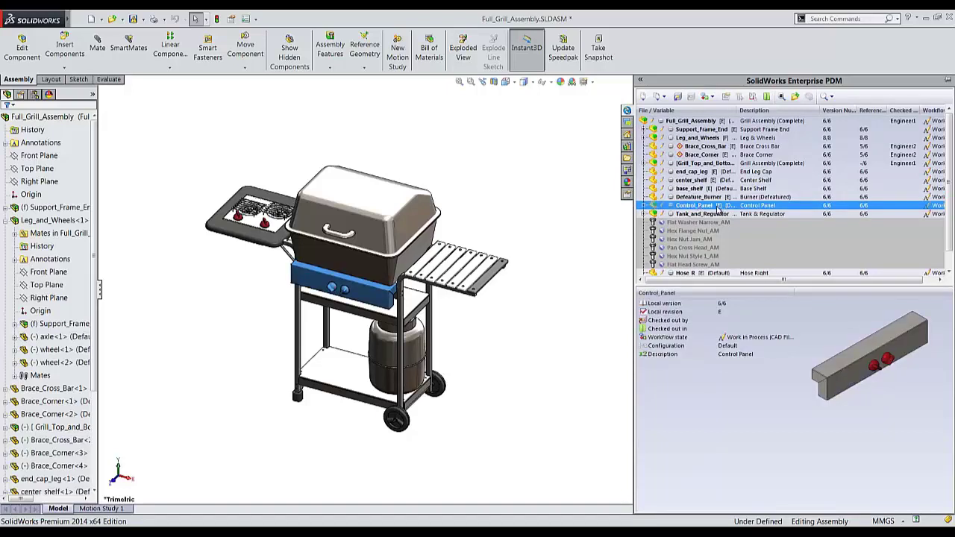
pyautogui.click(681, 99)
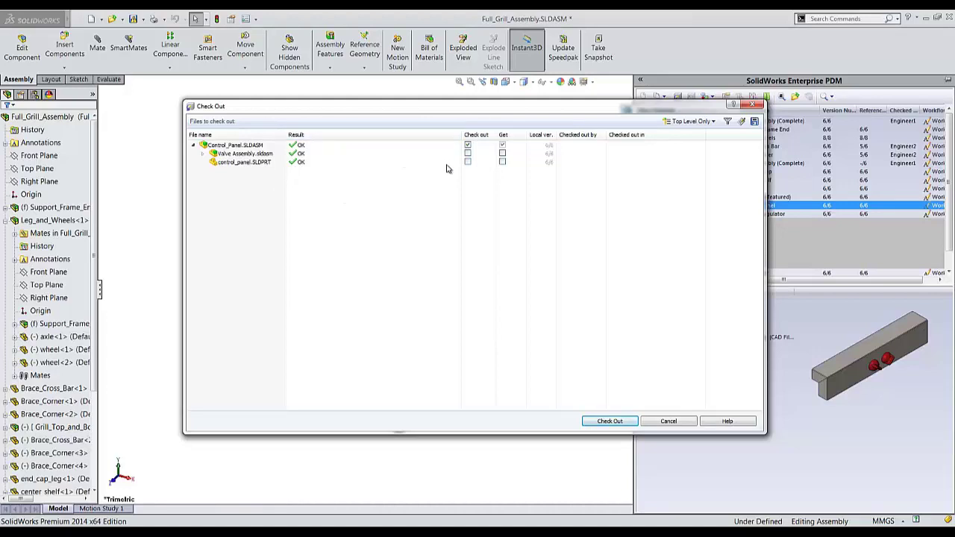
pyautogui.click(608, 422)
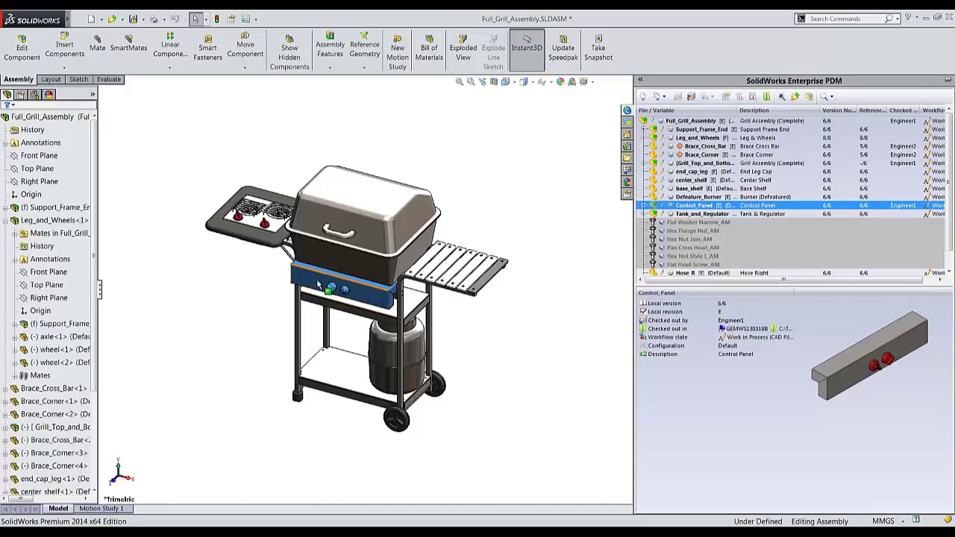
# Check in Control_Panel together with Grill_Top_and_Bottom, bringing it to version 7
pyautogui.click(348, 291)
pyautogui.keyDown('ctrl'); pyautogui.click(706, 164); pyautogui.keyUp('ctrl')
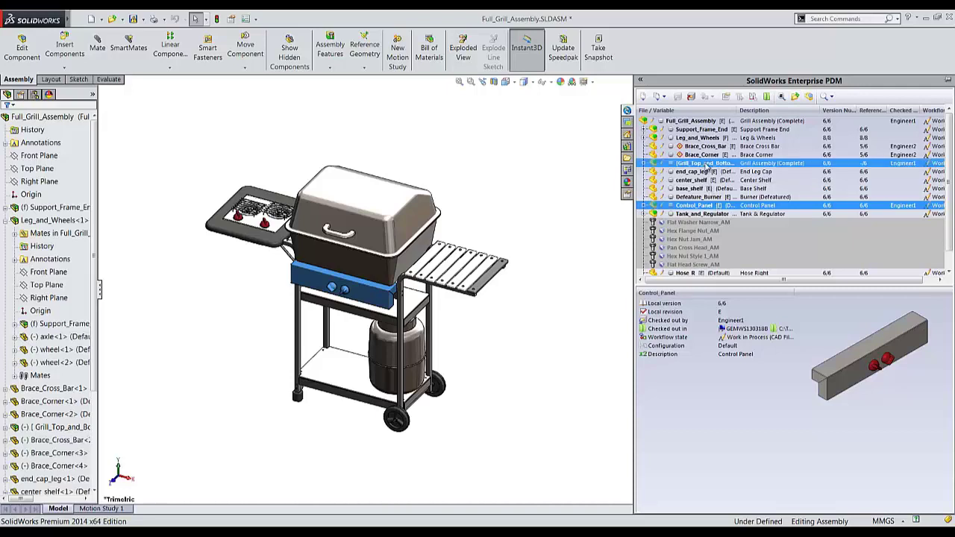
pyautogui.click(691, 98)
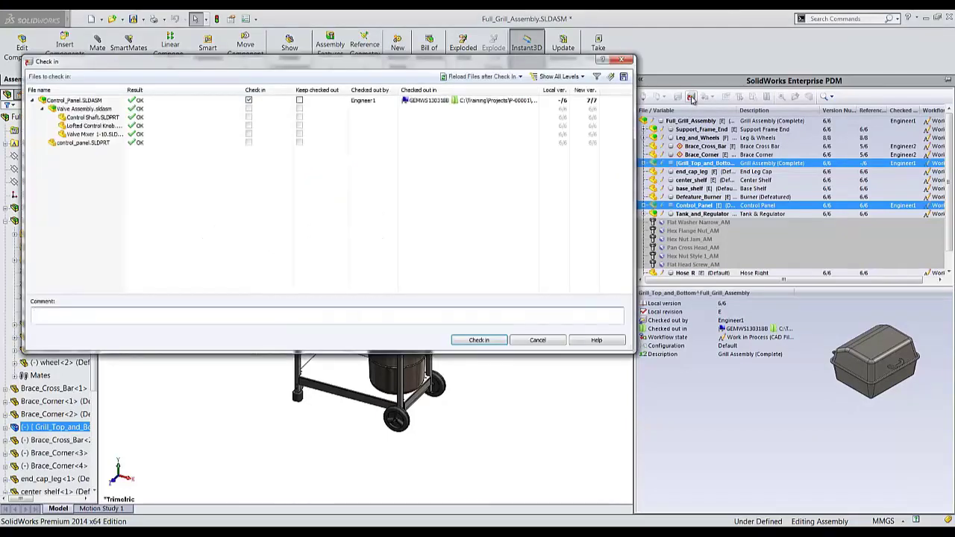
pyautogui.click(107, 320)
pyautogui.click(476, 340)
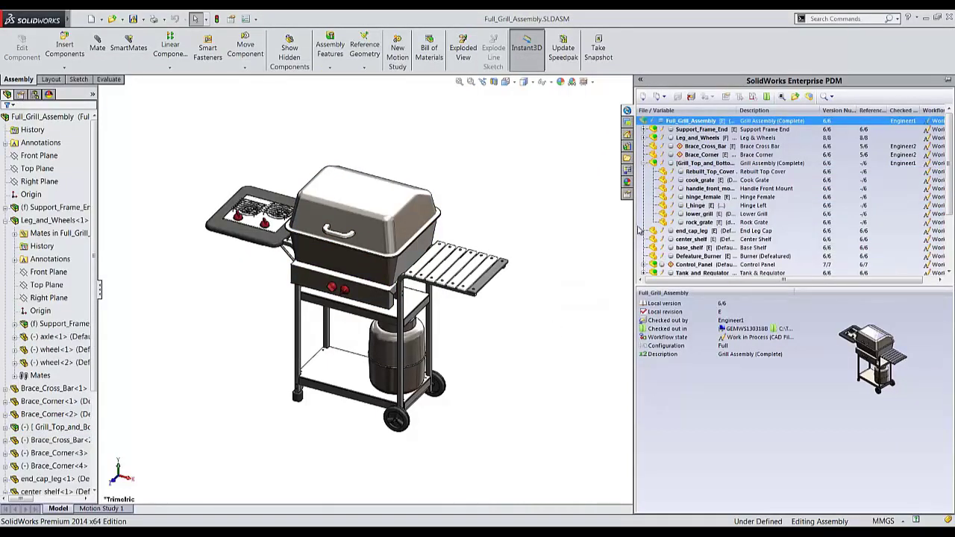
# Check in Full_Grill_Assembly with the comment 'Add components', then collapse the Enterprise PDM pane
pyautogui.rightClick(700, 122)
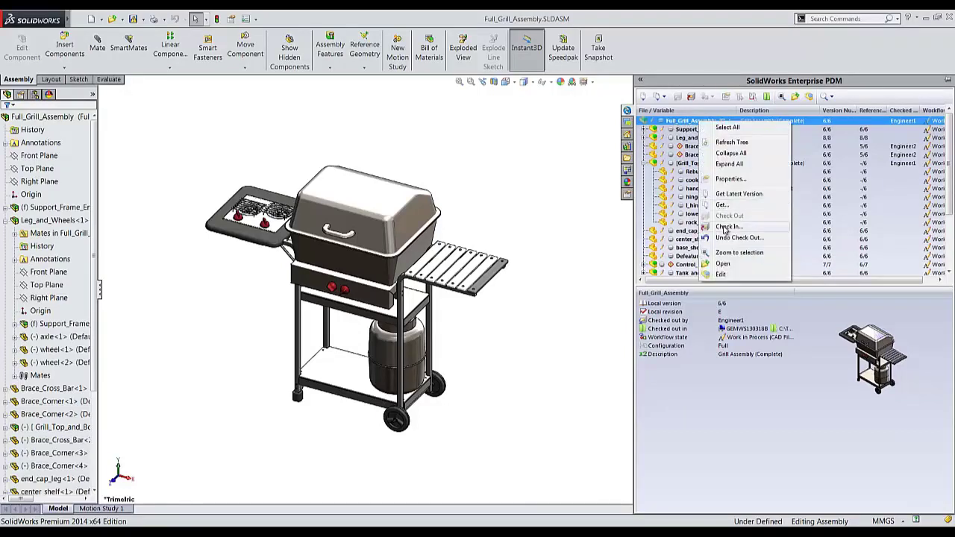
pyautogui.click(727, 227)
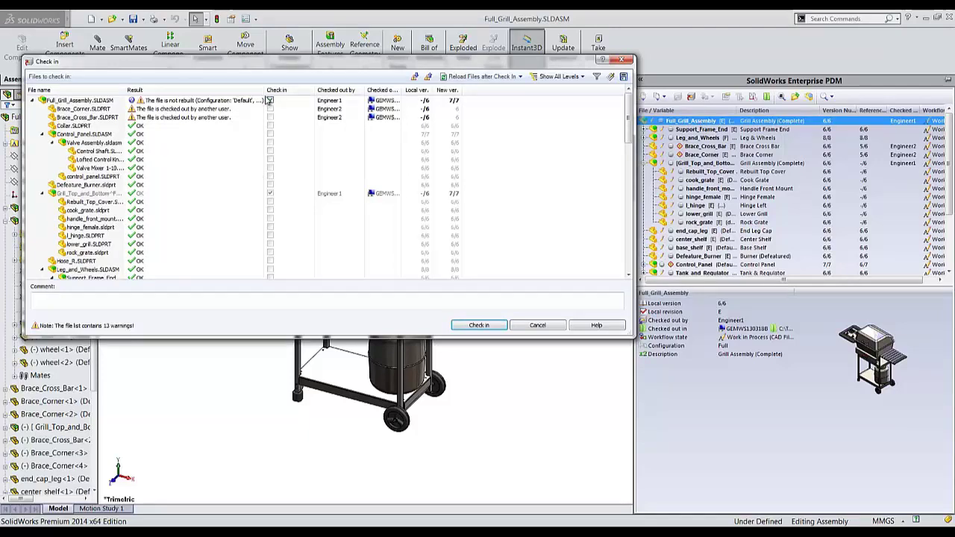
pyautogui.moveTo(262, 89)
pyautogui.mouseDown()
pyautogui.moveTo(284, 89)
pyautogui.moveTo(276, 90)
pyautogui.mouseUp()
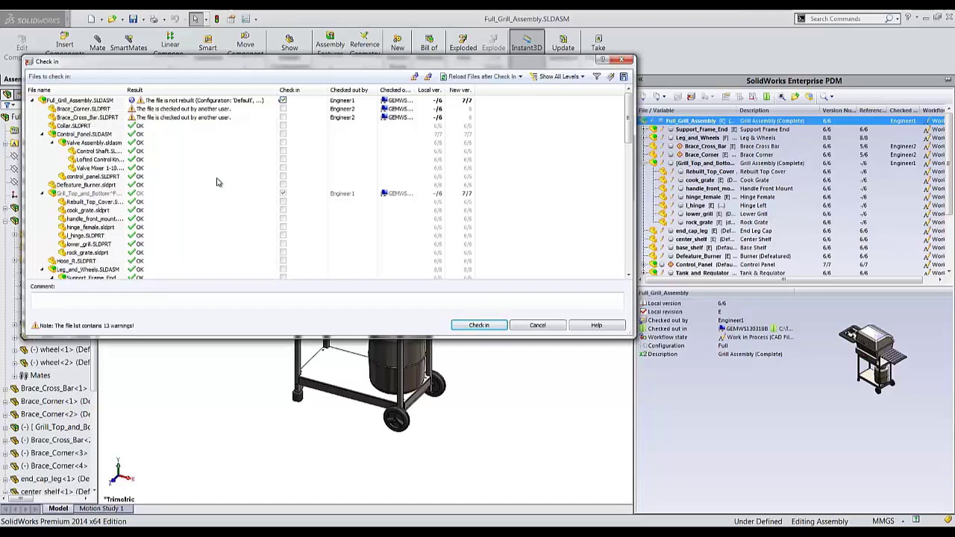
pyautogui.click(459, 304)
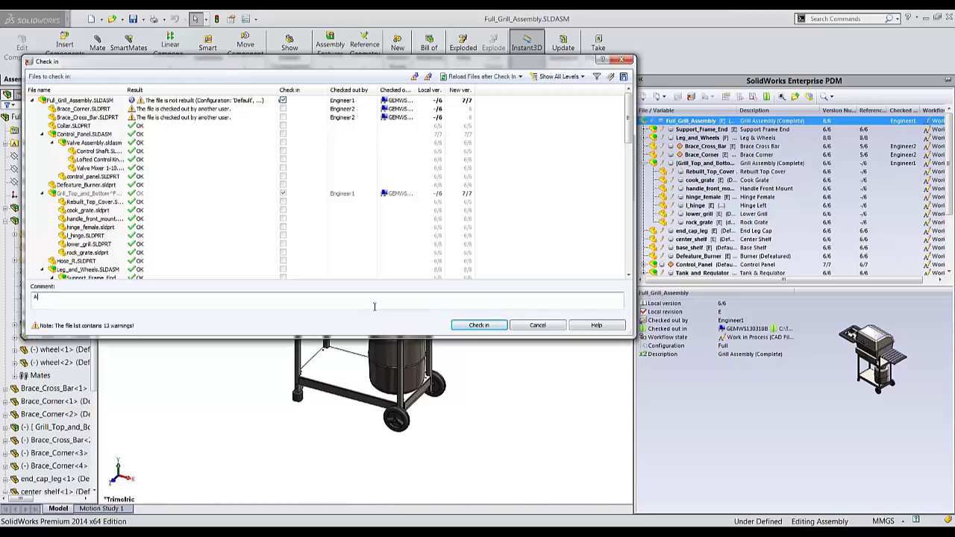
pyautogui.write('Add components')
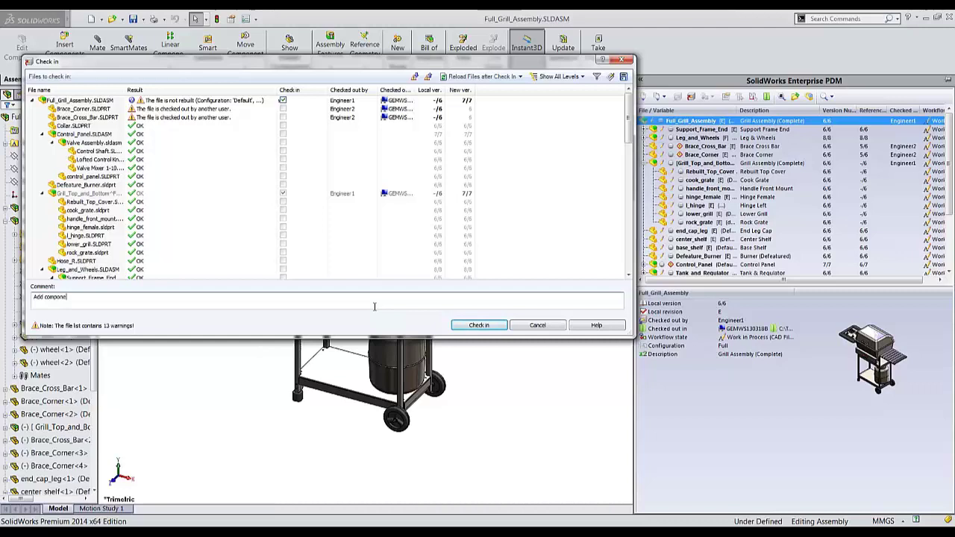
pyautogui.click(479, 324)
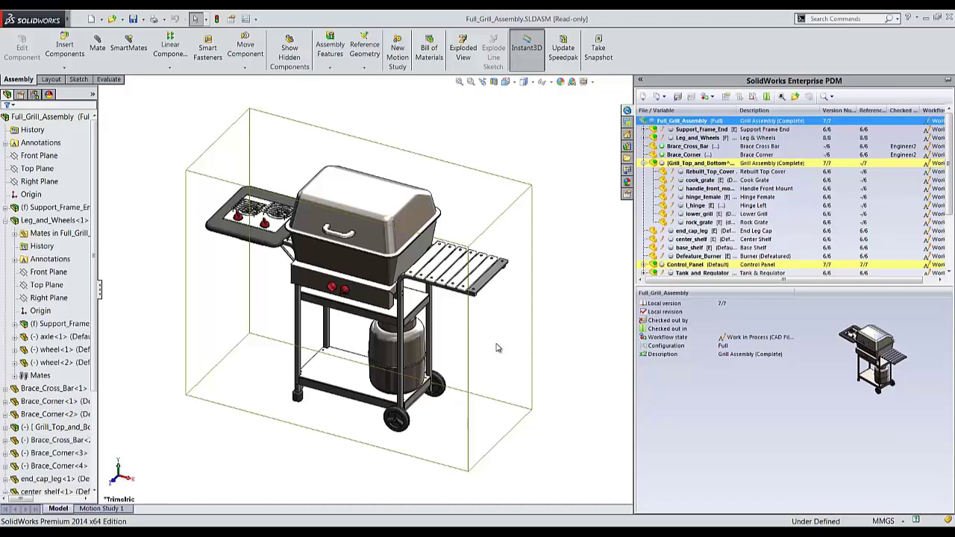
pyautogui.click(560, 314)
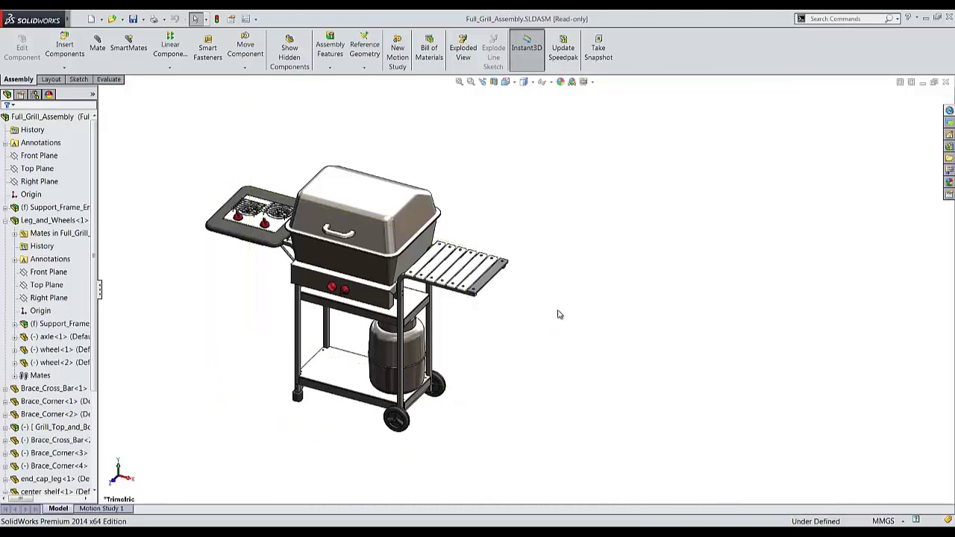